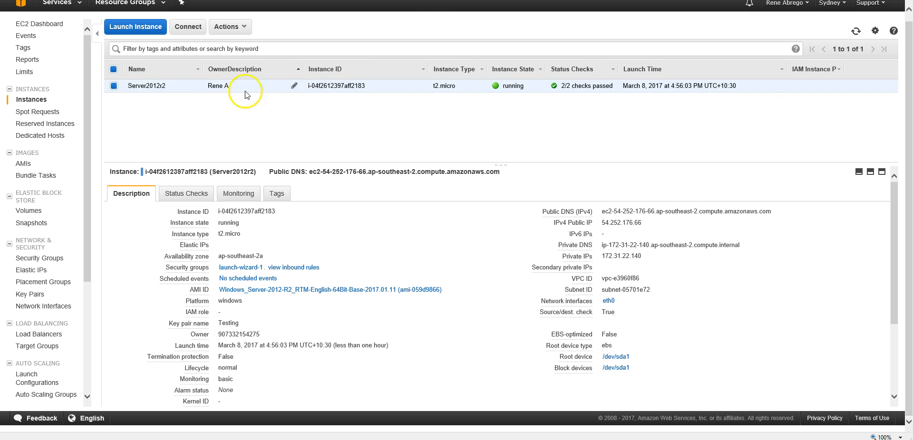
Review the Server2012r2 instance's description and open the EBS volume behind its root device /dev/sda1
scroll(333, 315, down, 3)
scroll(336, 315, down, 2)
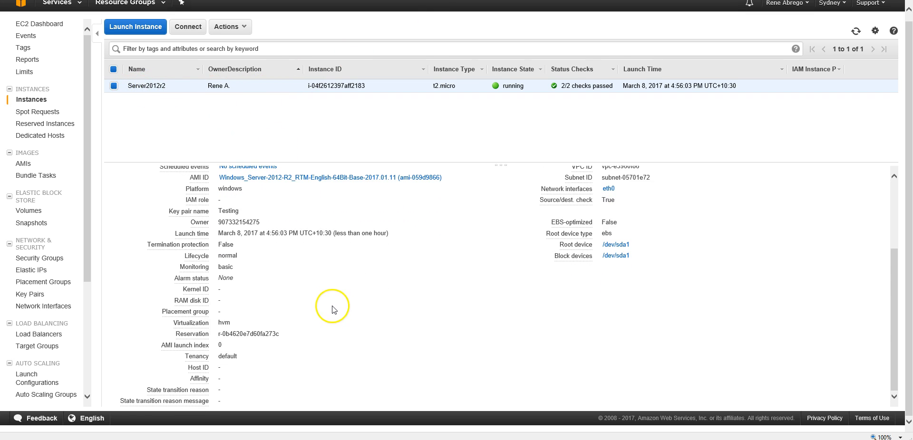
scroll(333, 309, up, 5)
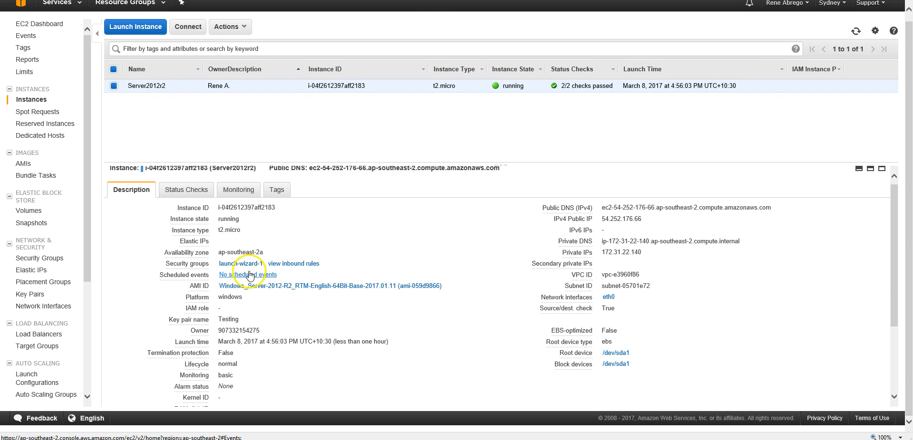
click(620, 354)
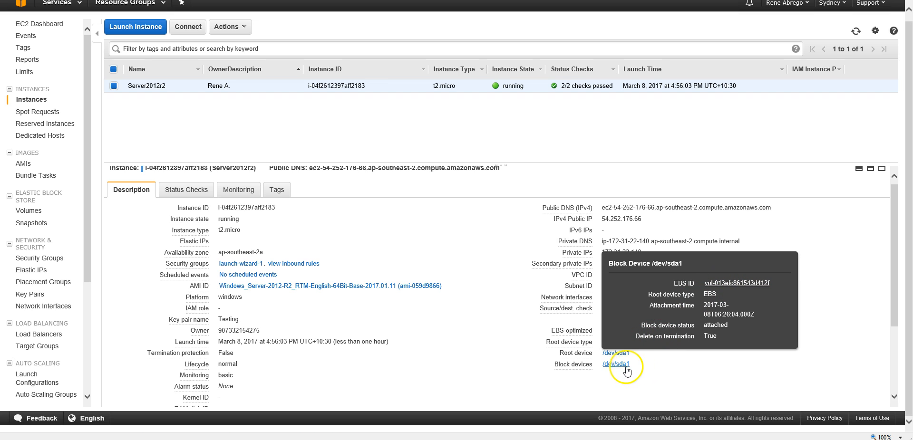
click(753, 284)
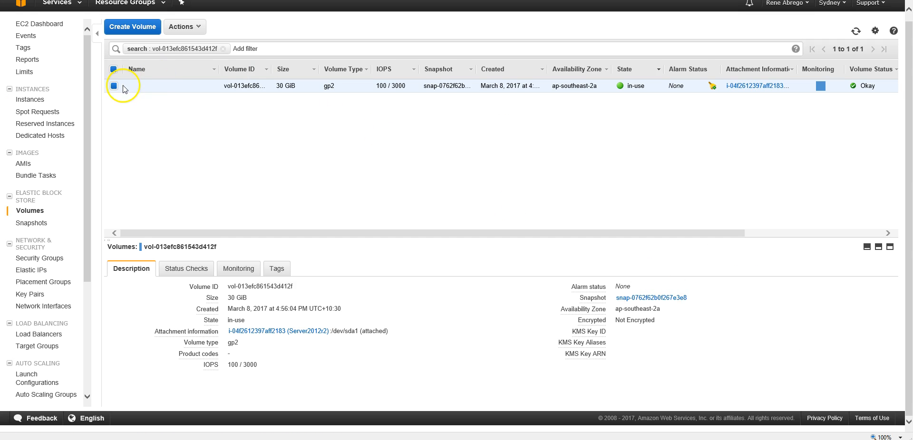
Modify the root volume to a size of 40 GiB, keeping the General Purpose SSD (GP2) type, and confirm the modification
click(183, 26)
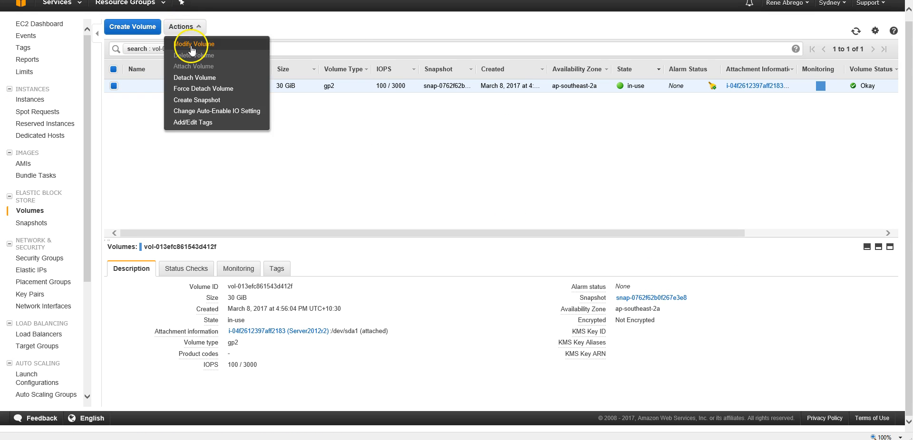
click(191, 44)
double_click(412, 219)
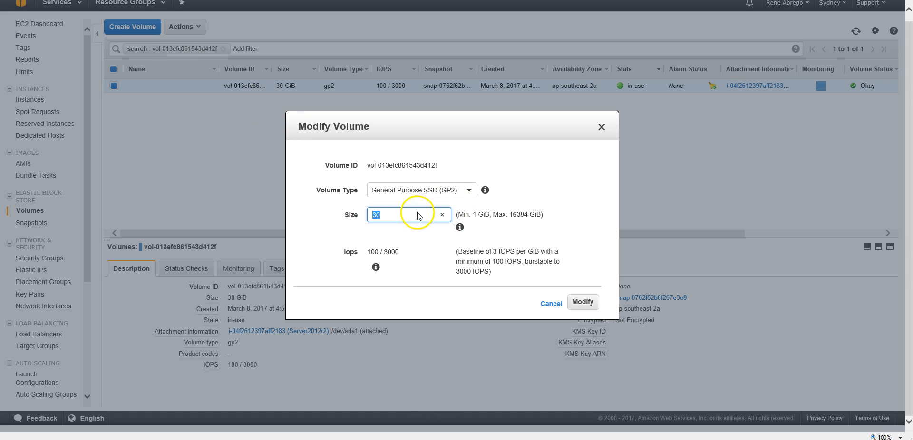
click(469, 190)
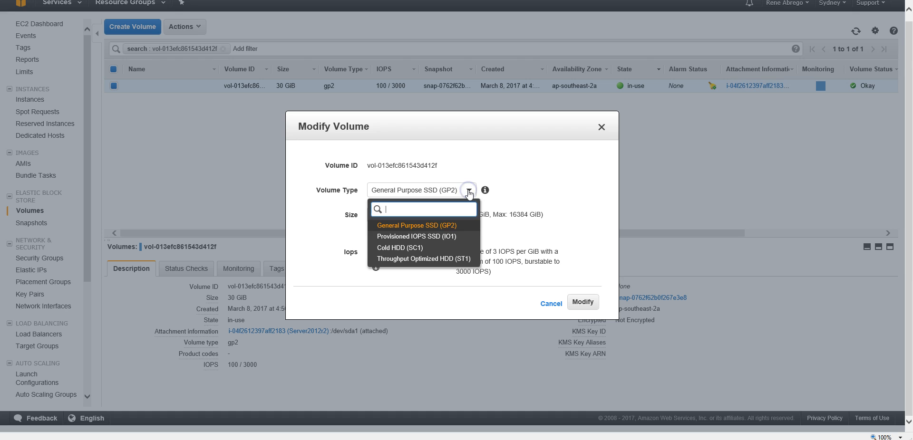
click(330, 224)
double_click(391, 216)
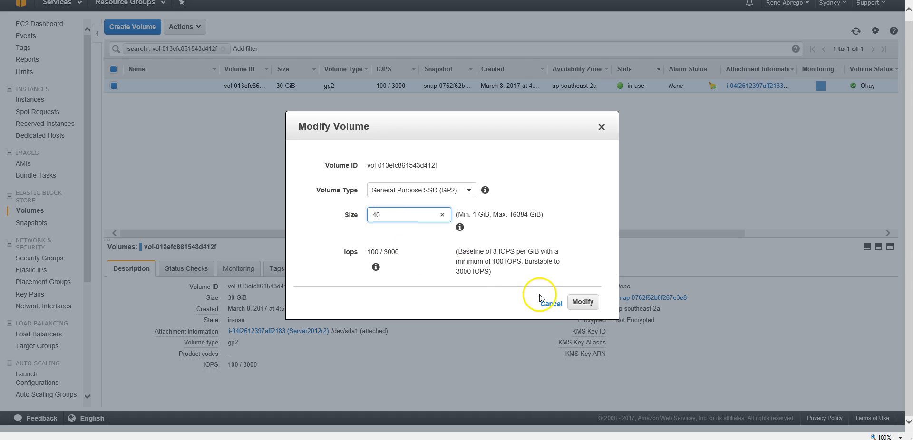
click(579, 302)
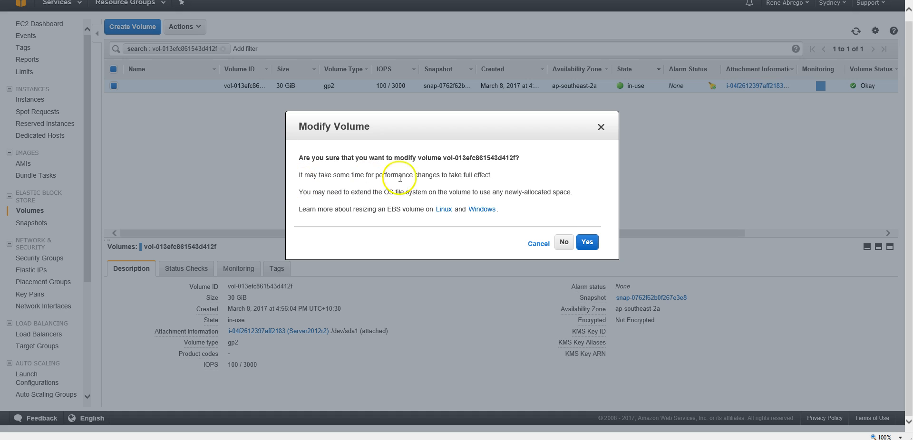
click(586, 244)
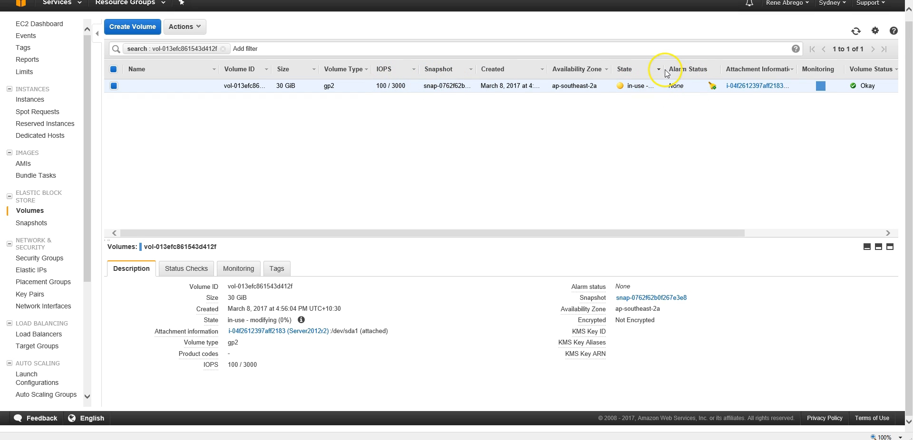
Check the volume's state and CloudWatch monitoring metrics, and return to the Server2012r2 instance's description
drag(676, 70, 671, 71)
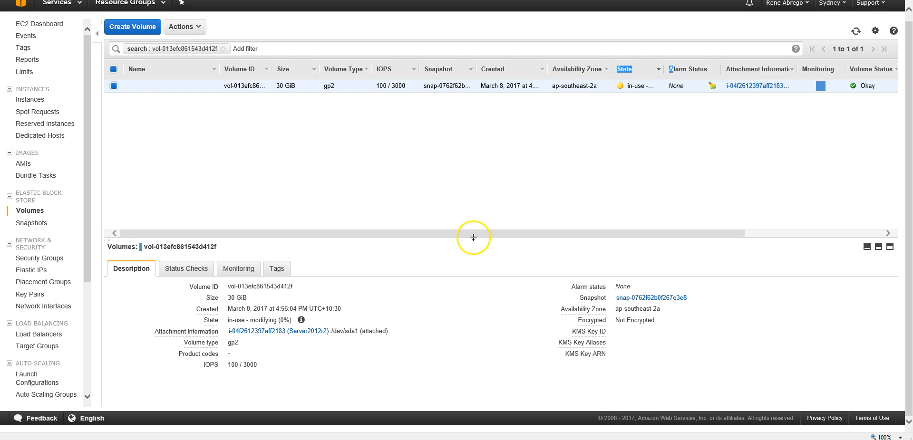
click(239, 268)
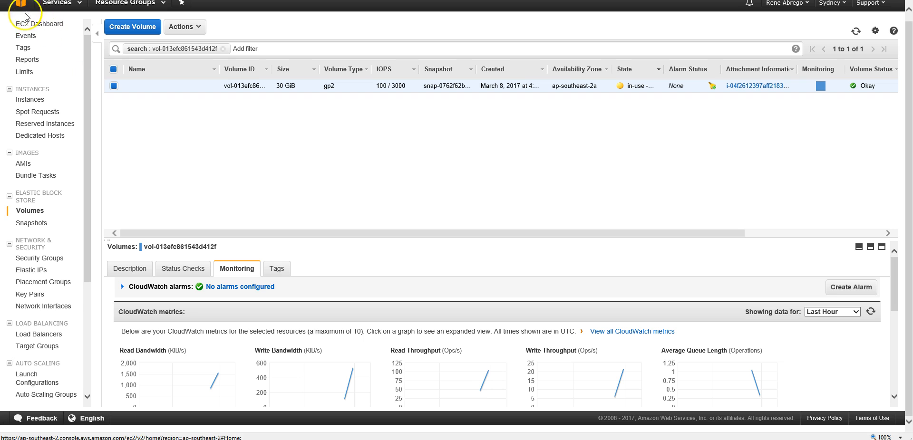
click(31, 99)
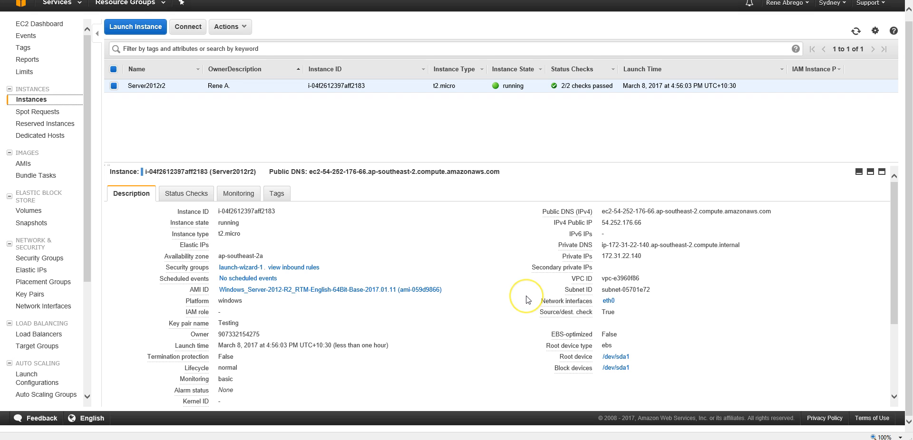
scroll(526, 300, down, 5)
scroll(526, 299, up, 5)
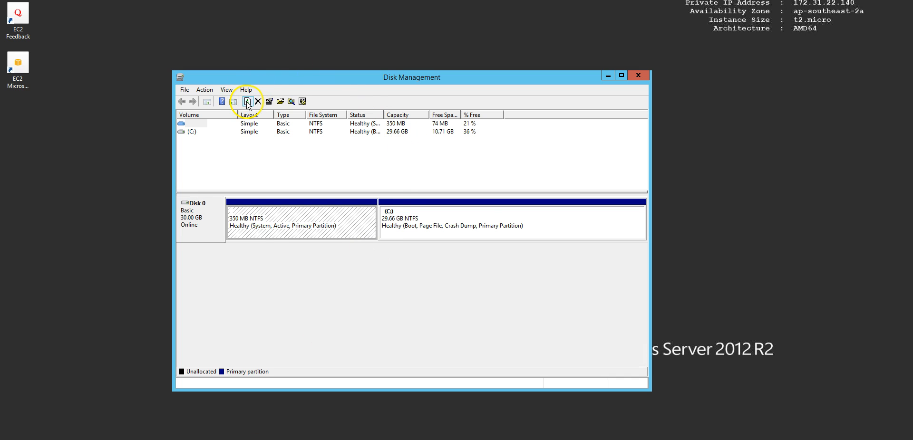
Refresh Disk Management on the Windows server, extend the C: volume by 10239 MB from Disk 0, and close Disk Management
click(247, 101)
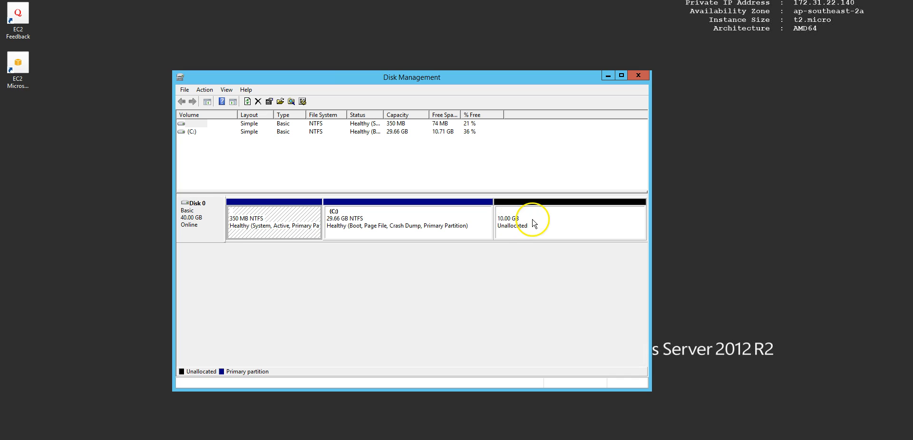
click(432, 230)
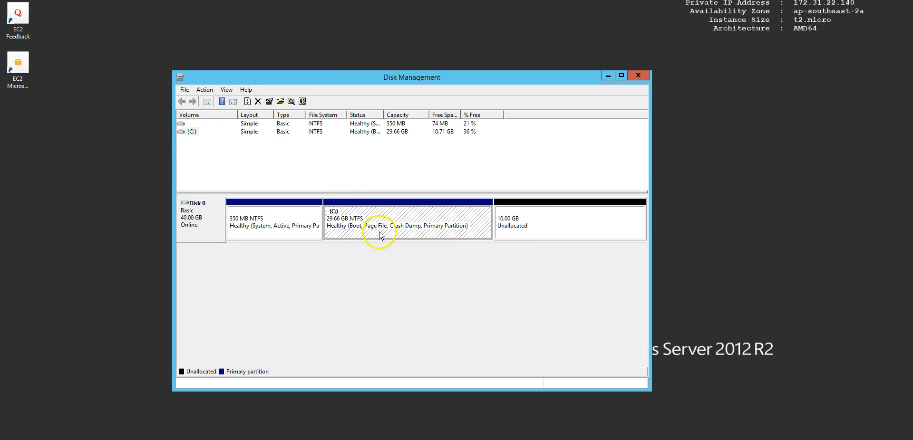
right_click(192, 135)
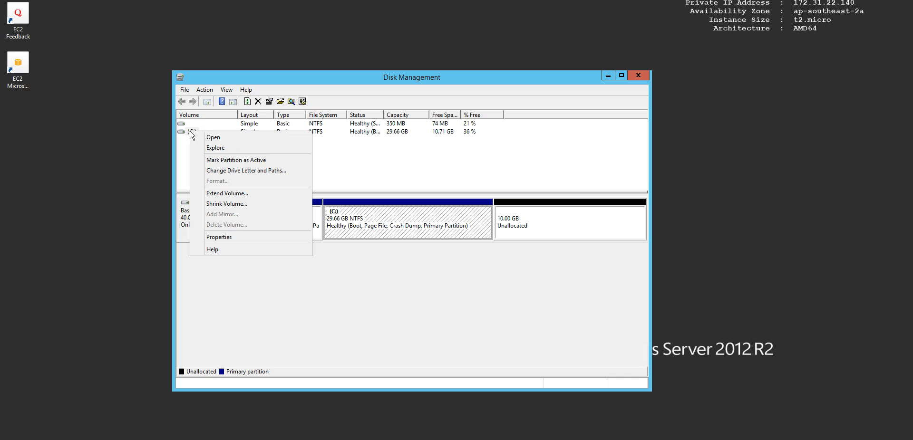
click(231, 194)
click(364, 304)
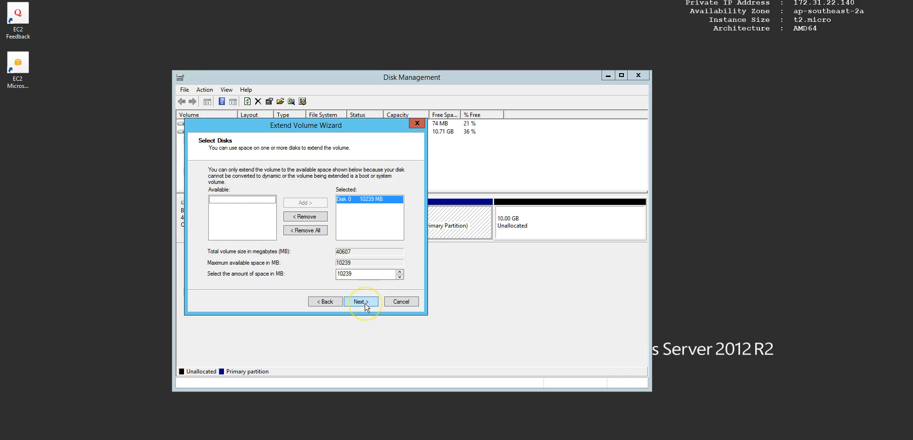
click(376, 306)
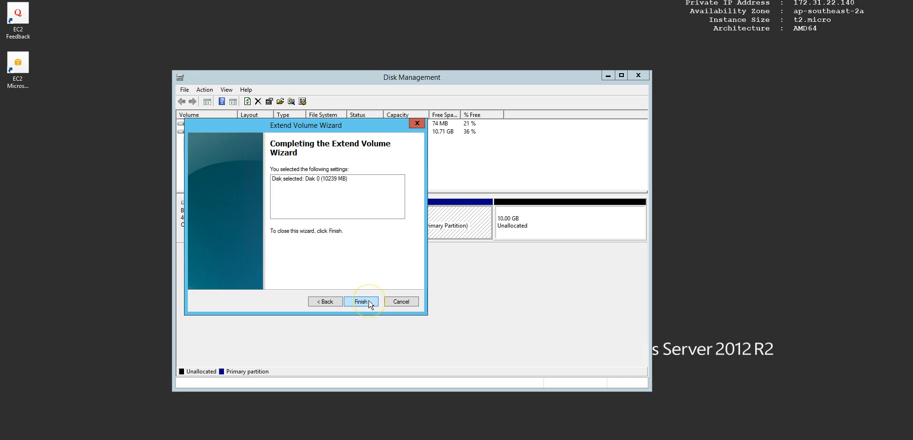
click(370, 303)
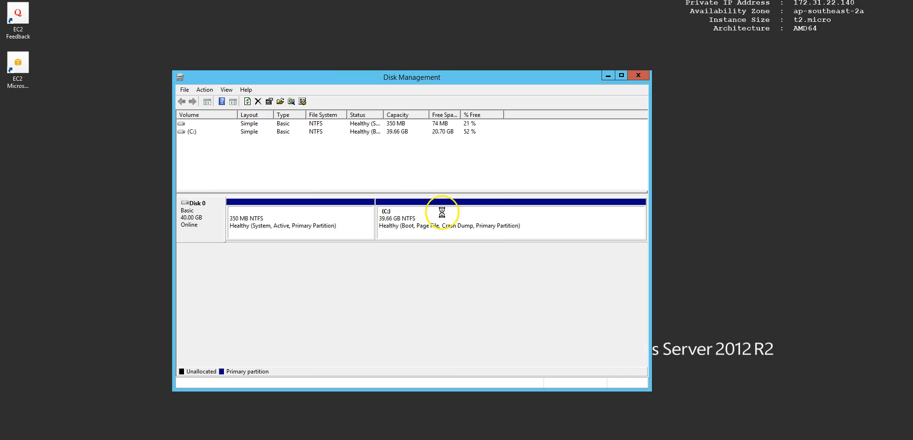
click(642, 75)
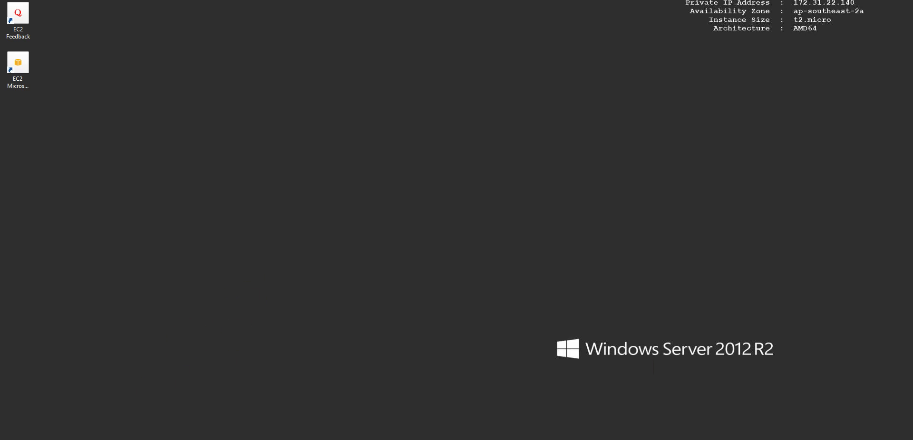
Switch to the AWS blog article on Elastic Volumes and read down through the section on using them
key(super+e)
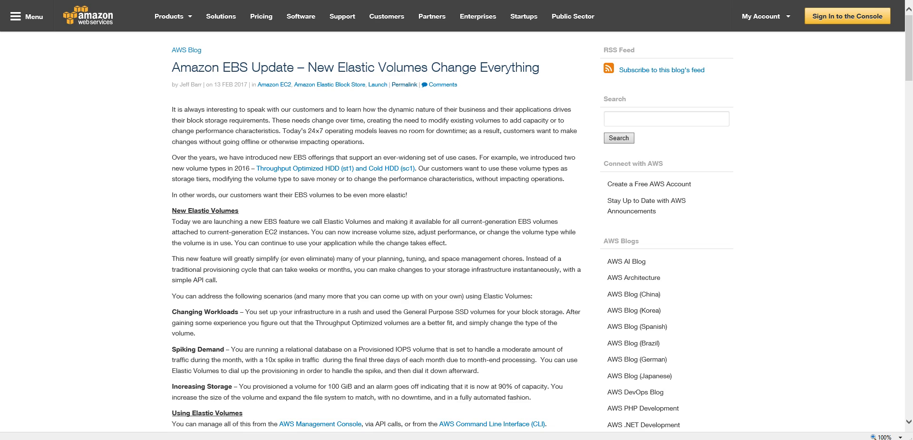
scroll(413, 235, down, 9)
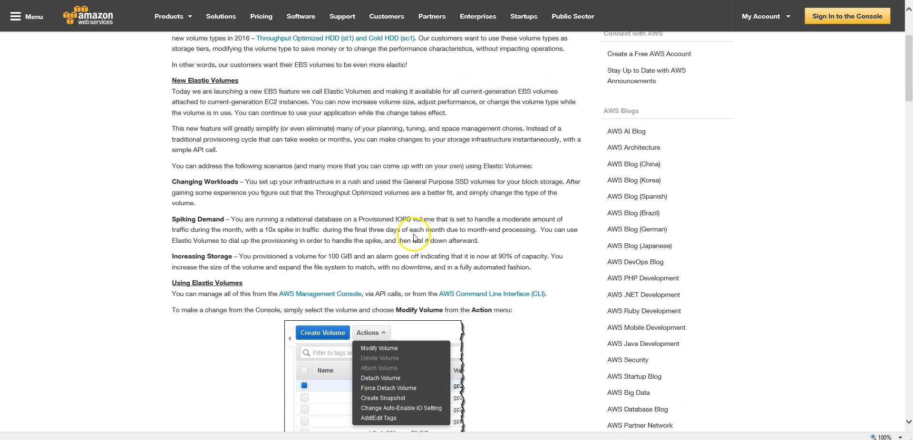
scroll(413, 235, down, 12)
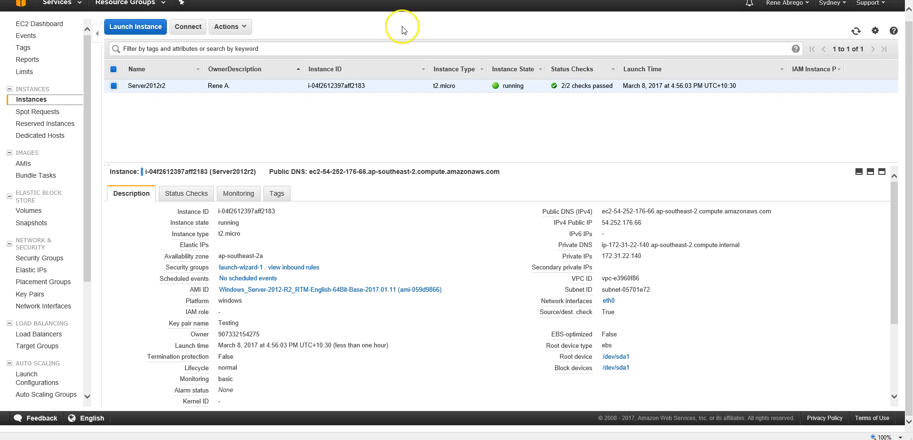
Widen the State column in the EC2 volumes list to check the modification state, and return to the instance's details
click(28, 211)
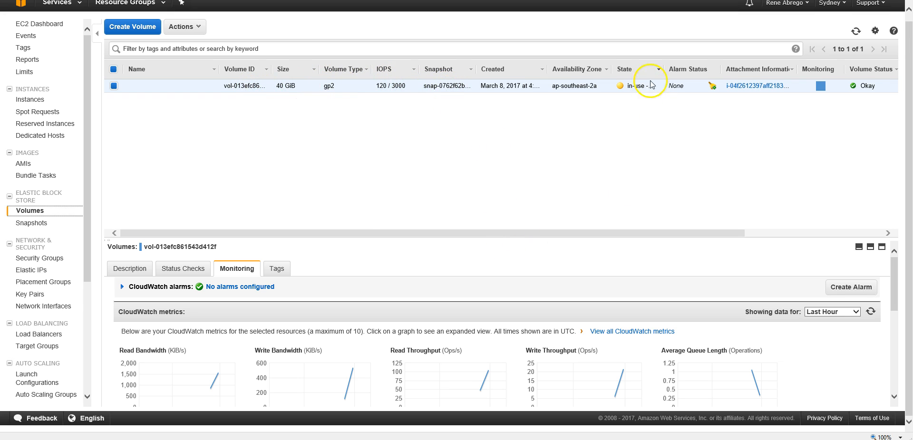
drag(678, 71, 733, 72)
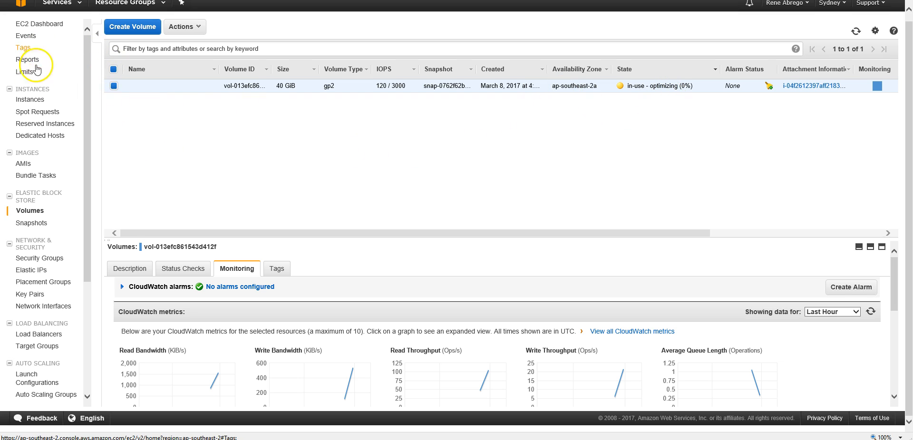
click(27, 99)
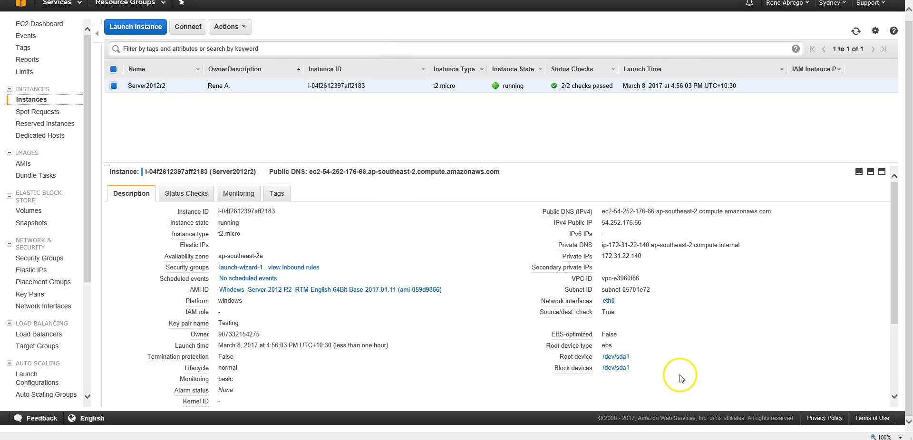
scroll(678, 371, down, 2)
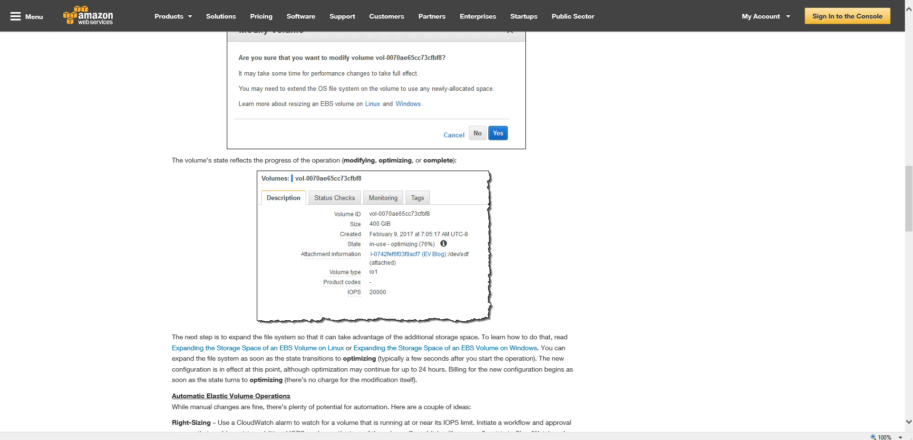
Review the Elastic Volumes blog article back up to its beginning, and return to the EC2 console
scroll(607, 126, up, 9)
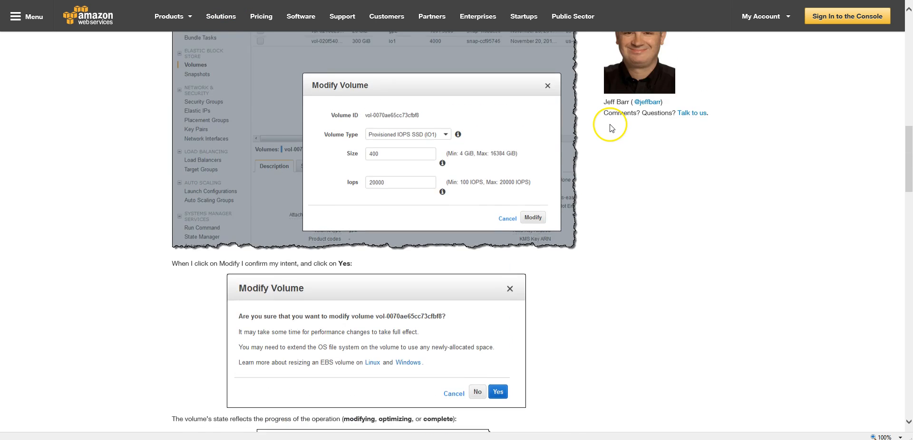
scroll(611, 124, up, 14)
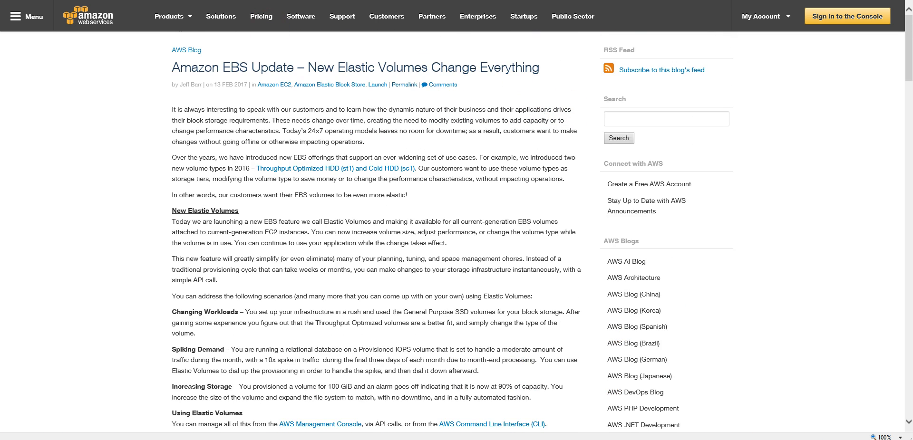
key(ctrl+Tab)
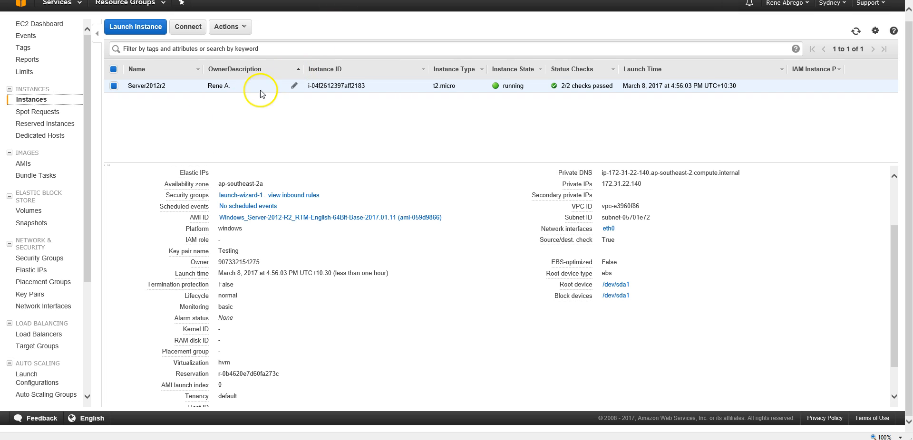
Attach the DynamoDB IAM role to the Server2012r2 instance and return to the instance list
click(234, 29)
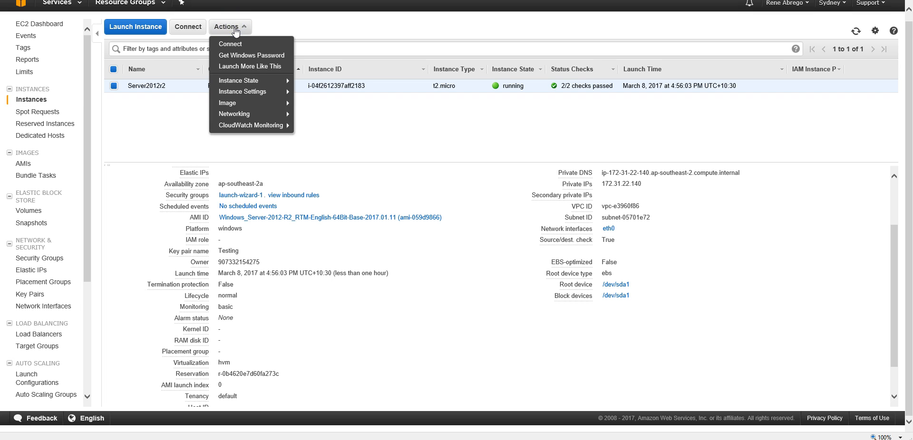
click(256, 91)
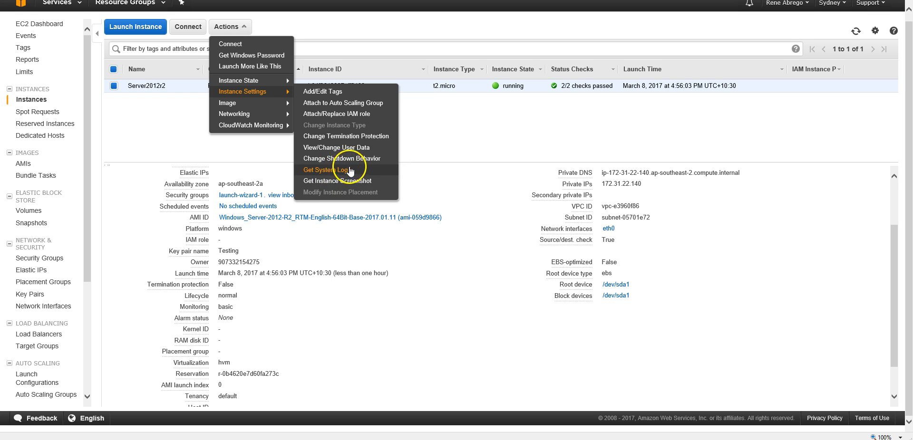
click(320, 114)
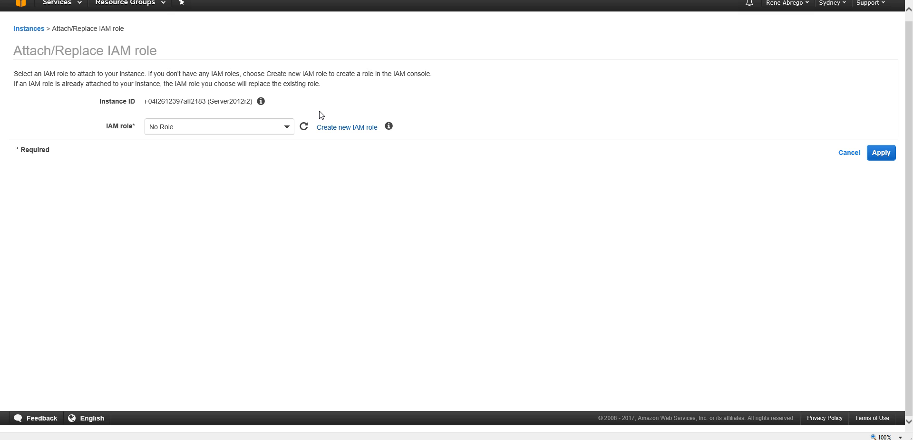
click(286, 129)
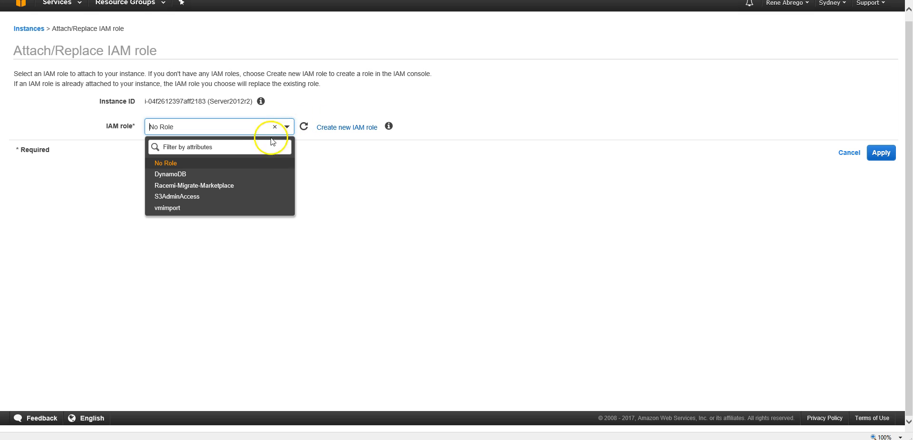
click(166, 175)
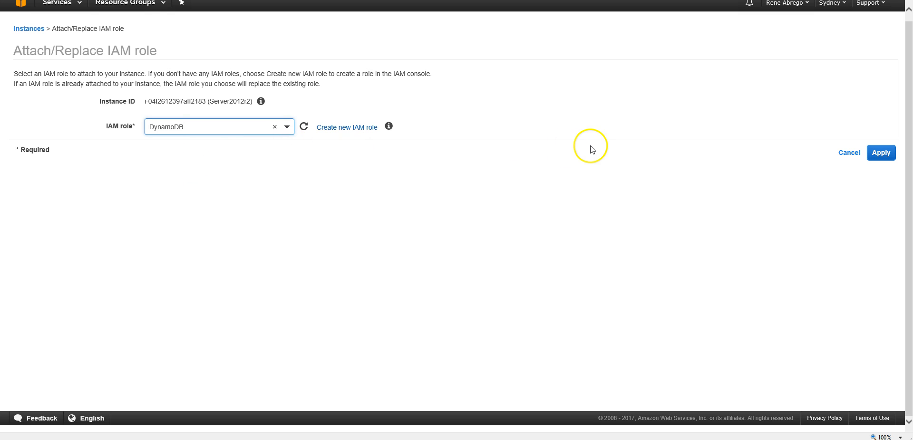
click(884, 154)
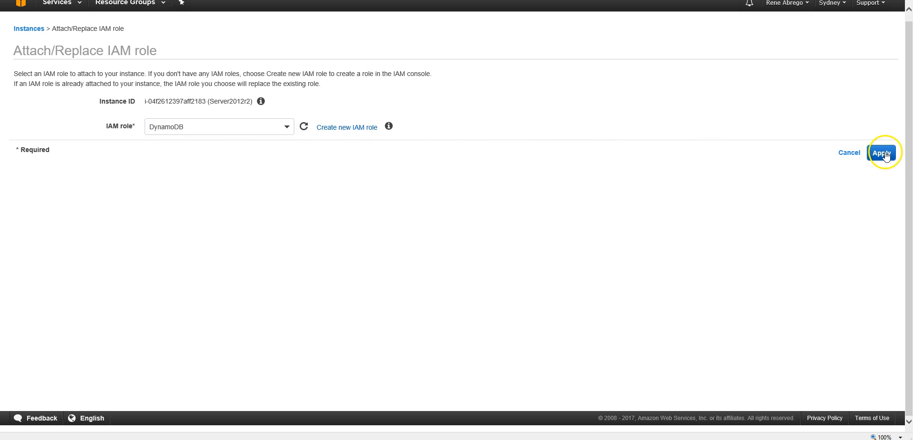
click(452, 114)
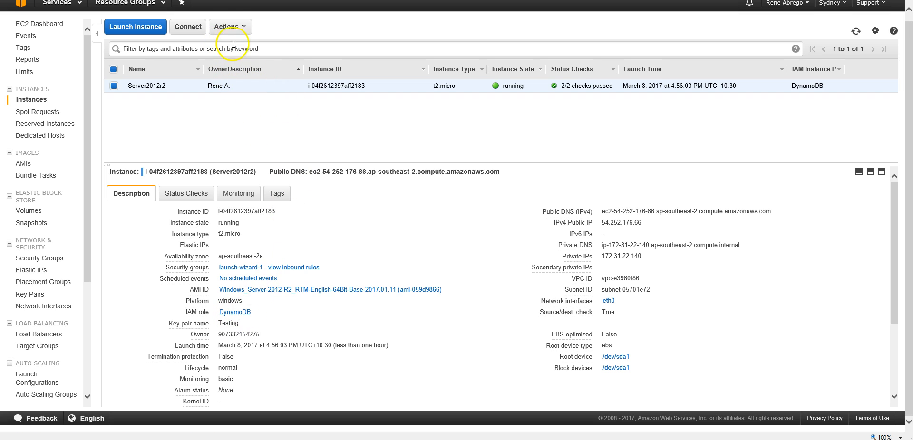
Detach the IAM role from the Server2012r2 instance by applying No Role, and return to the instance list
click(233, 29)
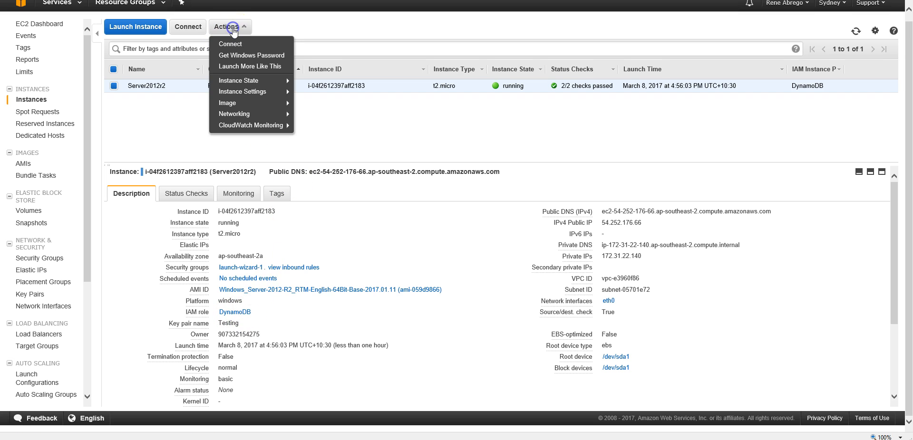
mouse_move(244, 82)
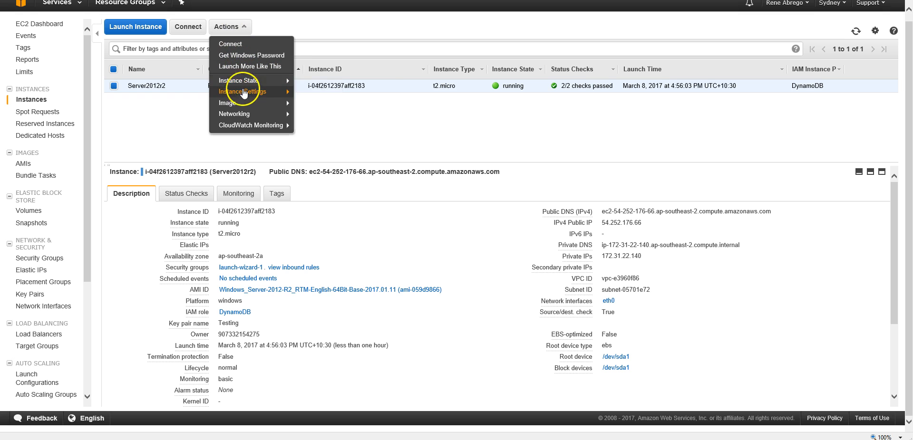
click(360, 116)
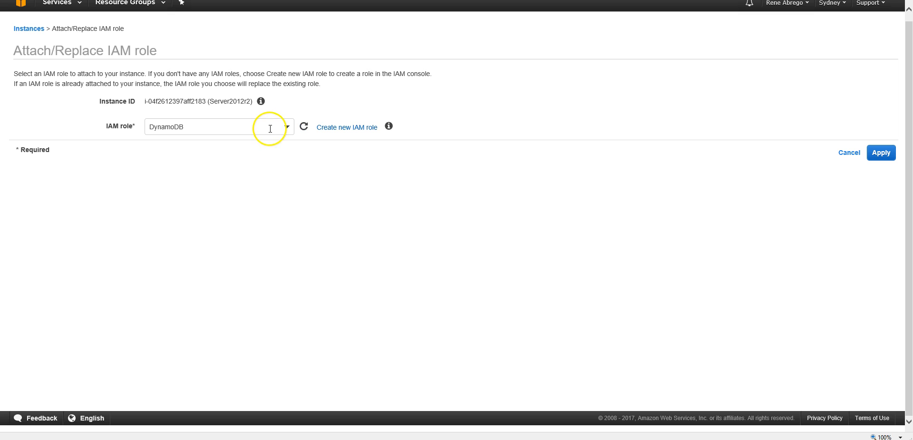
click(287, 127)
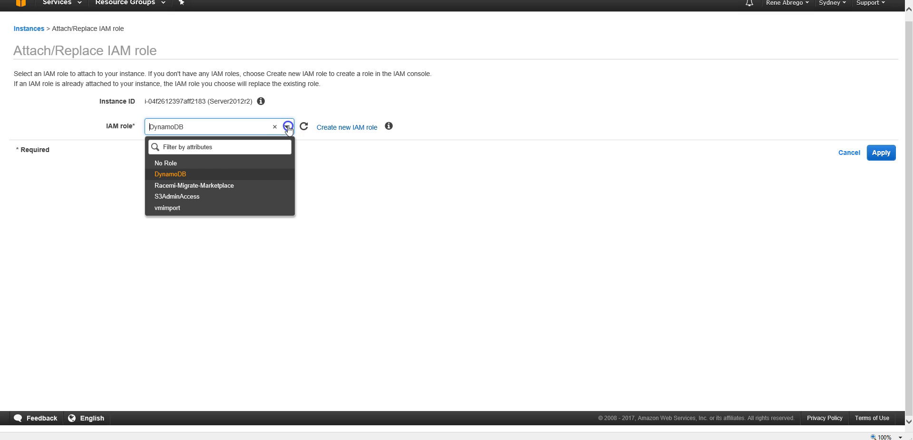
click(182, 163)
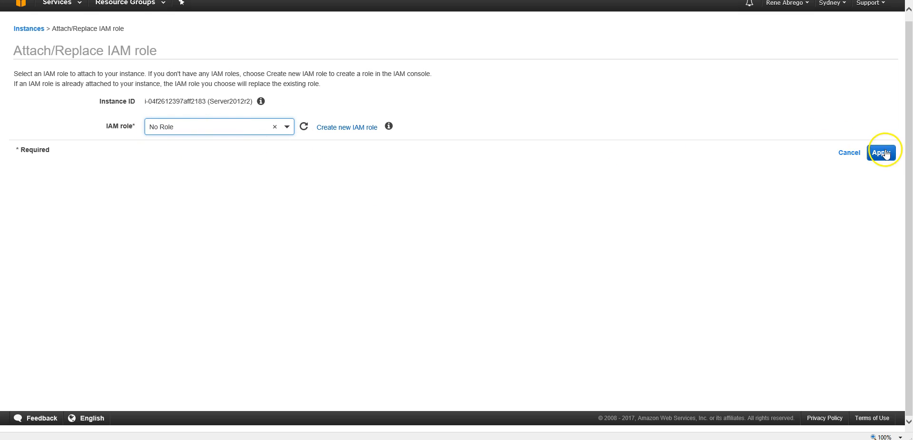
click(870, 152)
click(519, 298)
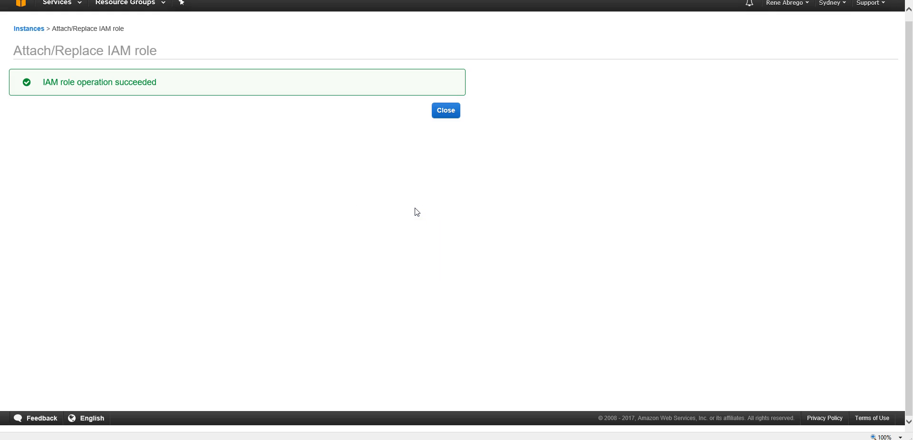
click(445, 109)
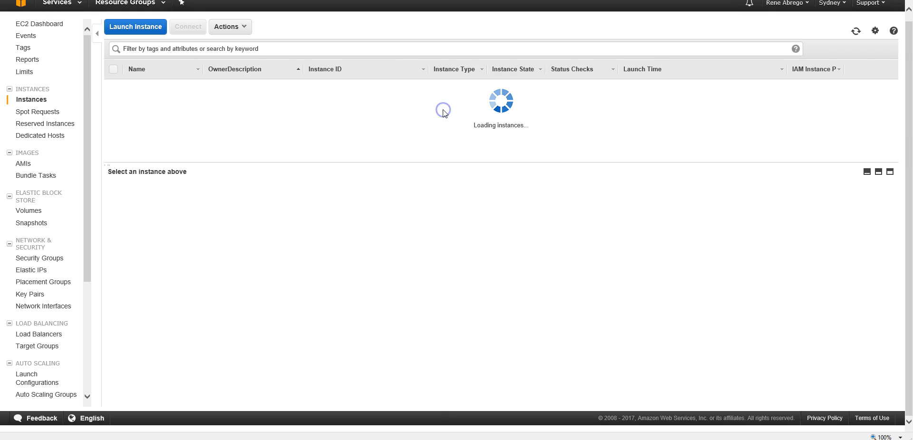